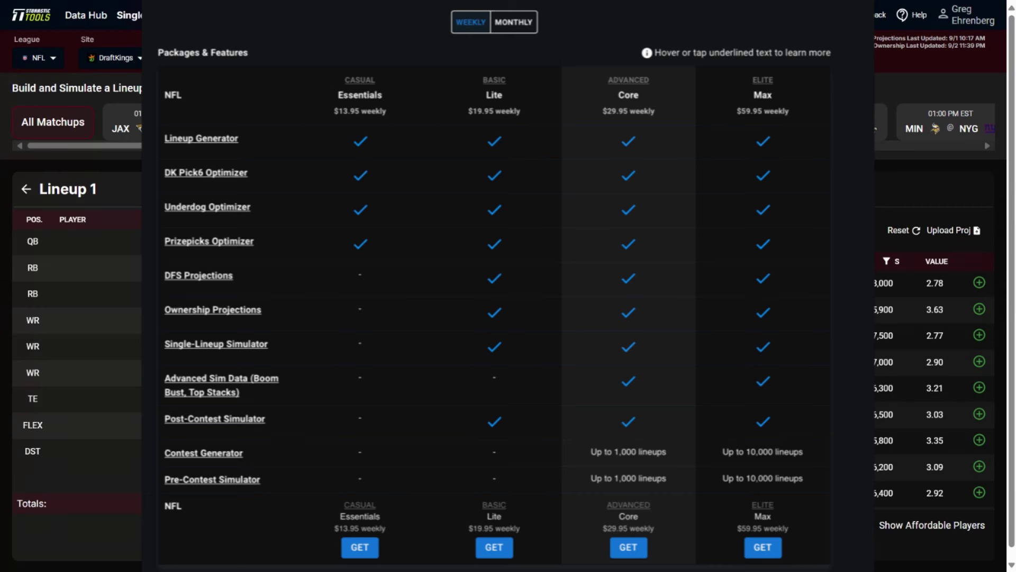
Dismiss the Packages & Features pricing overview to reach the Lineup 1 builder
key("Escape")
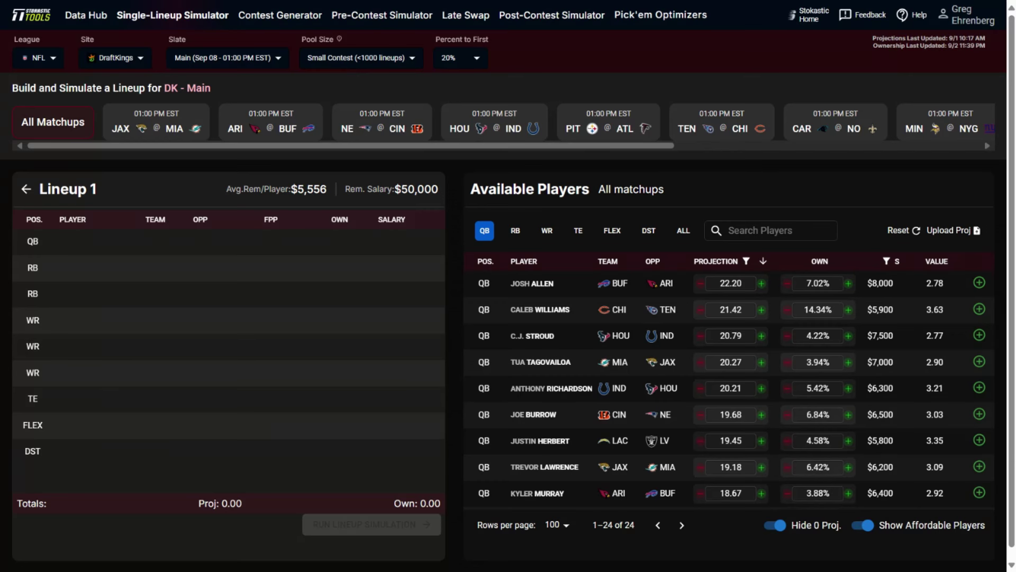
left_click(348, 63)
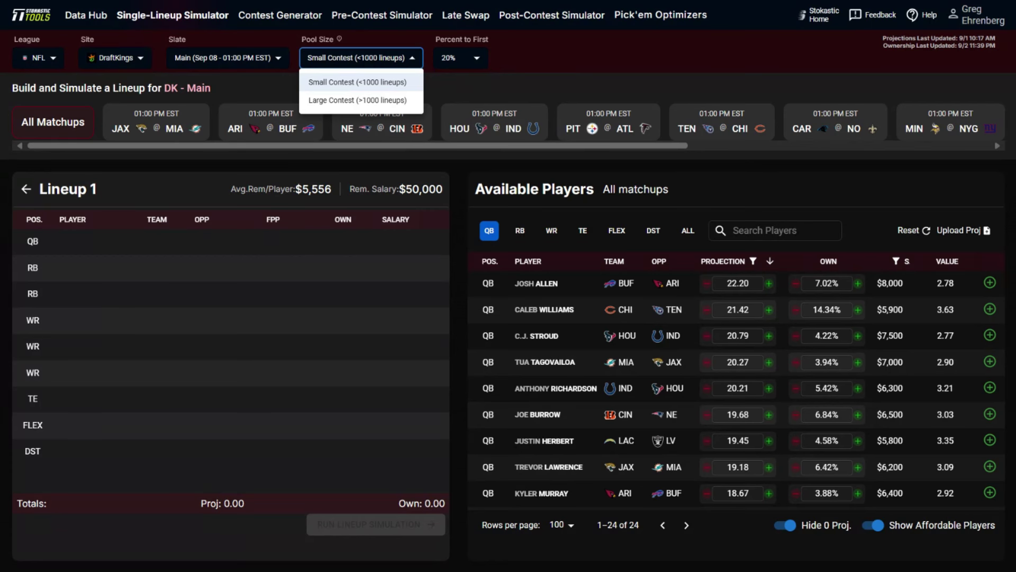
left_click(356, 82)
left_click(528, 81)
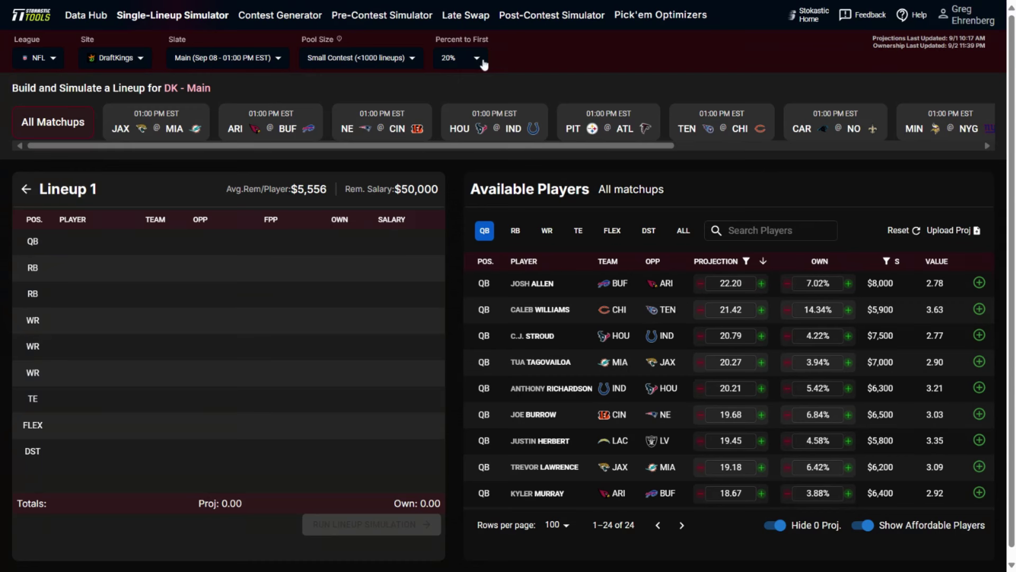
left_click(458, 56)
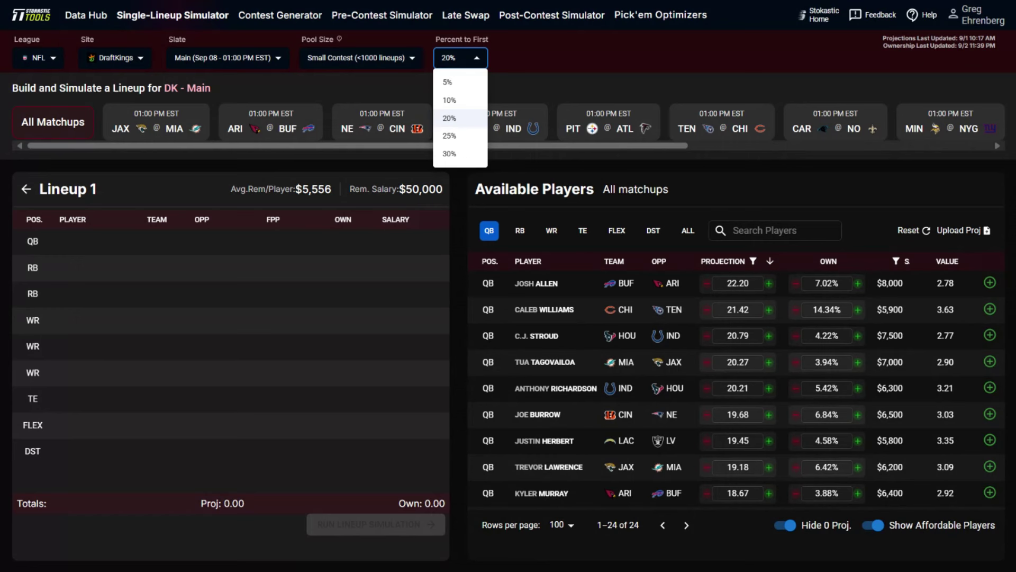
left_click(462, 118)
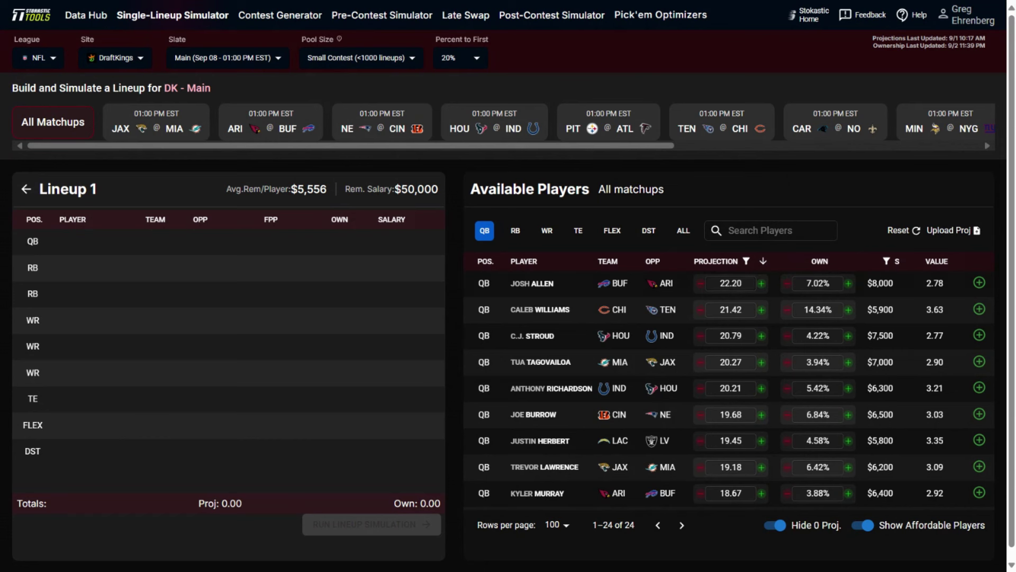
left_click(951, 230)
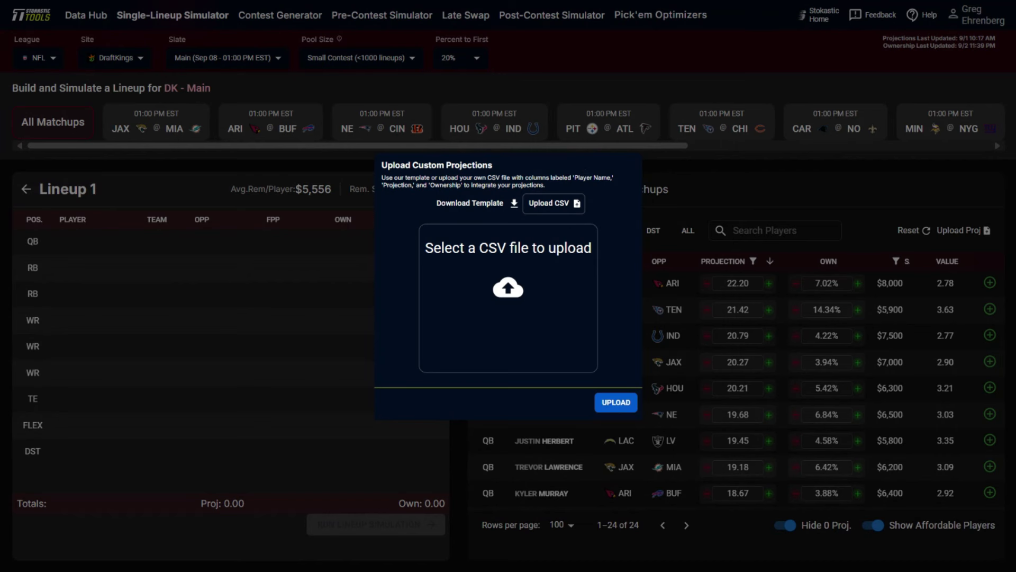
left_click(778, 202)
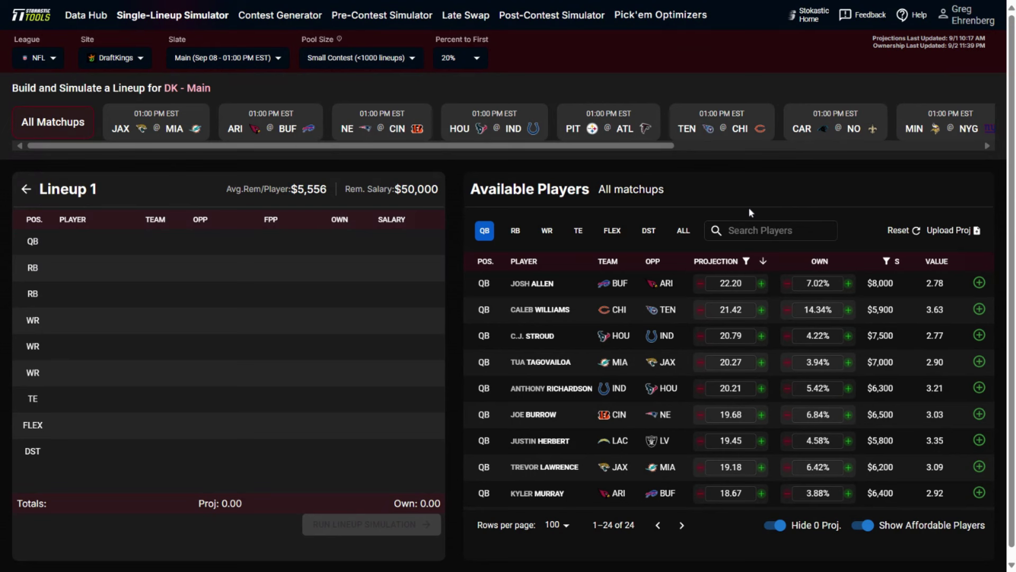
From the JAX @ MIA game, add QB Tua Tagovailoa and WRs Tyreek Hill, Jaylen Waddle and Christian Kirk
left_click(180, 137)
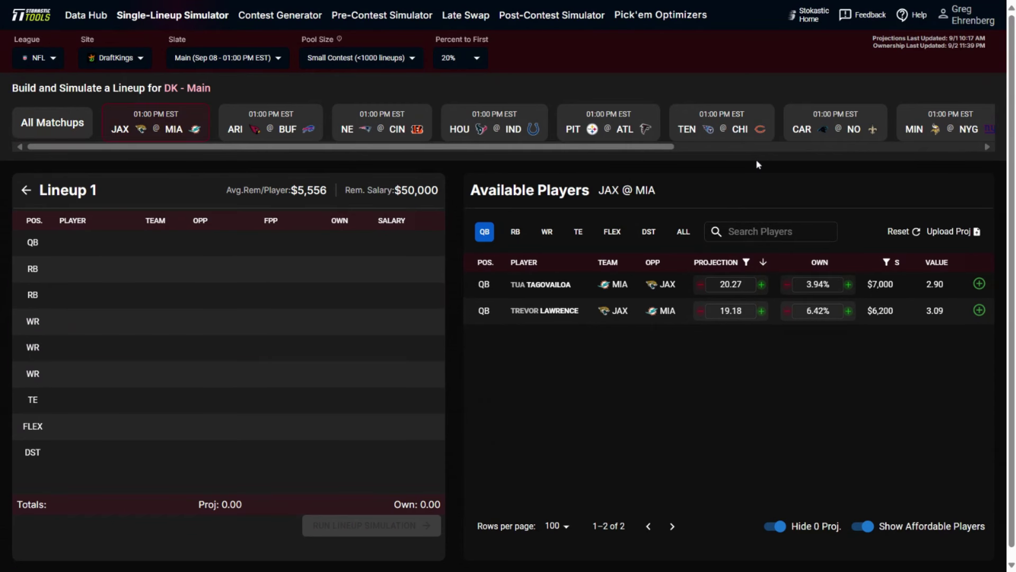
left_click(979, 285)
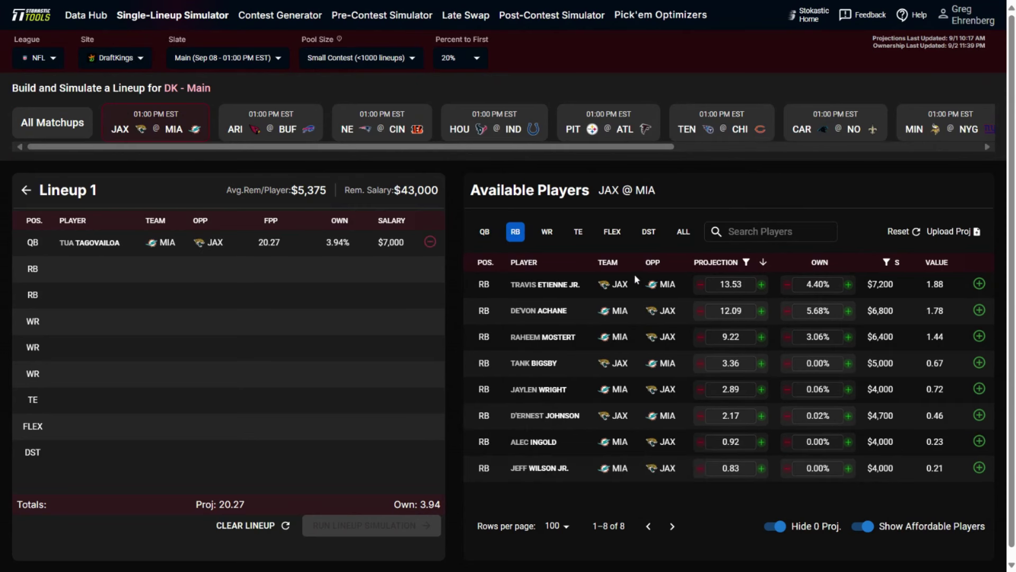
left_click(547, 233)
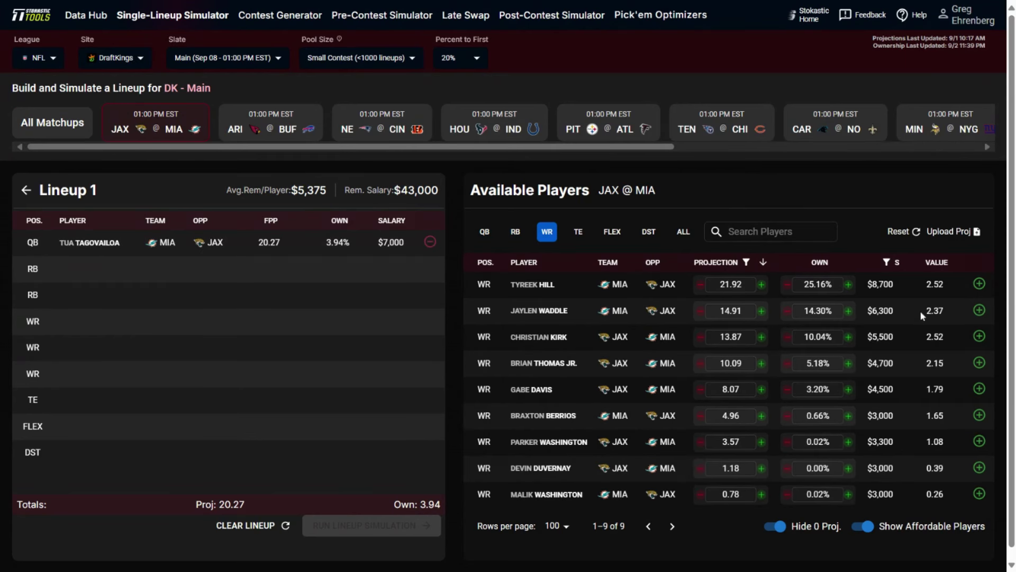
left_click(977, 285)
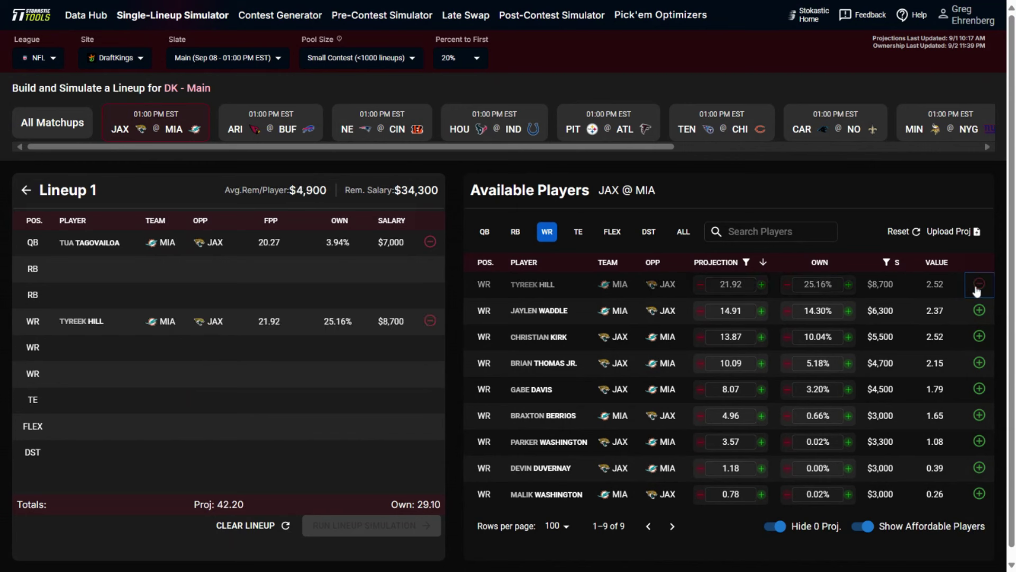
left_click(979, 310)
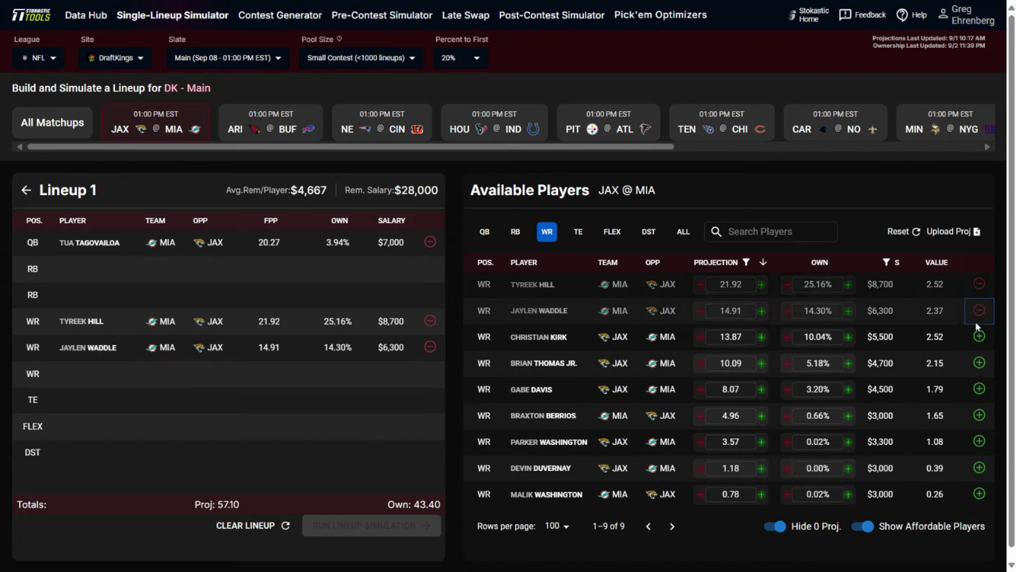
key("Return")
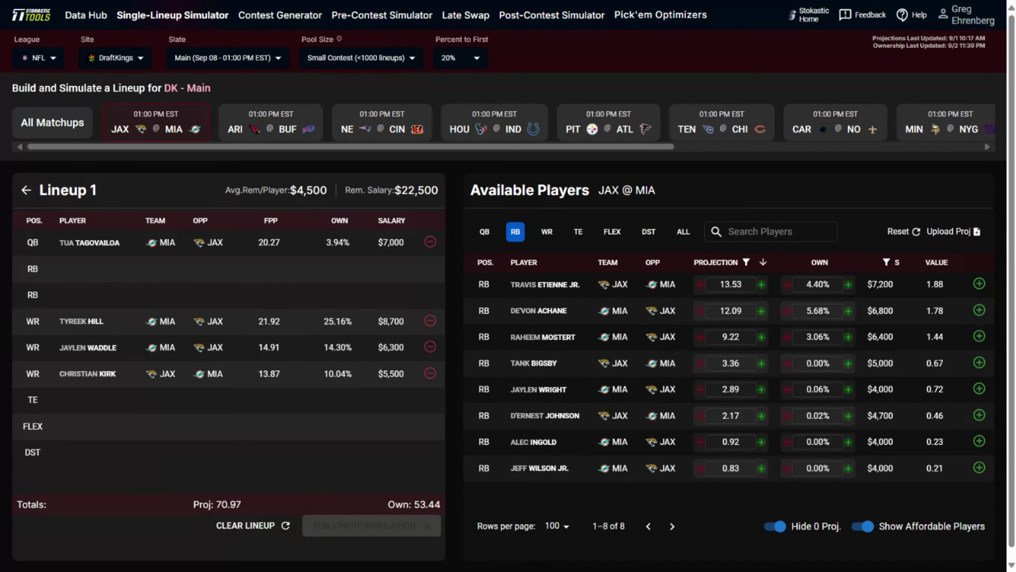
left_click(155, 129)
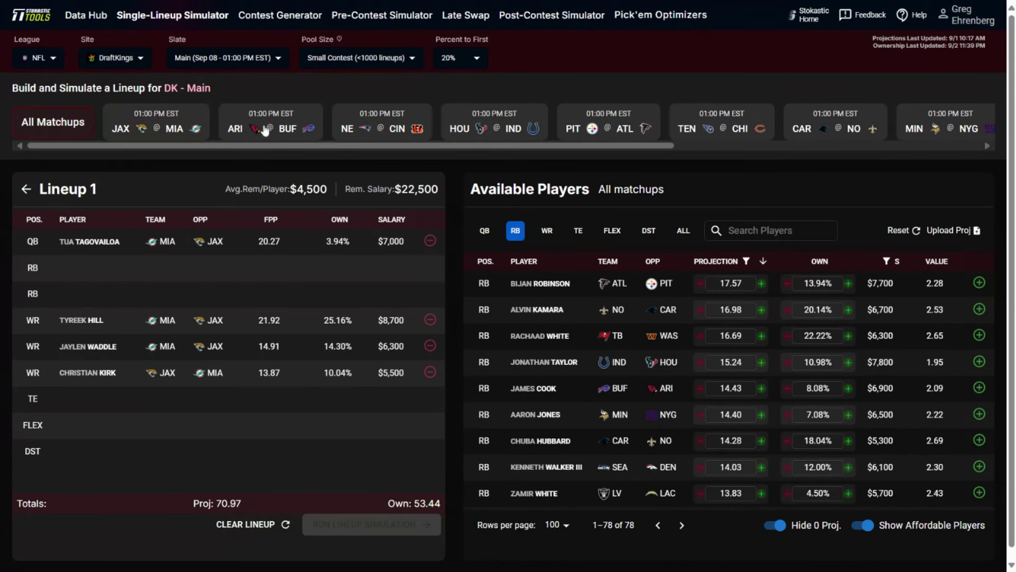
Narrow the player pool to the JAX @ MIA game after trying other matchup filters
left_click(264, 131)
left_click(361, 127)
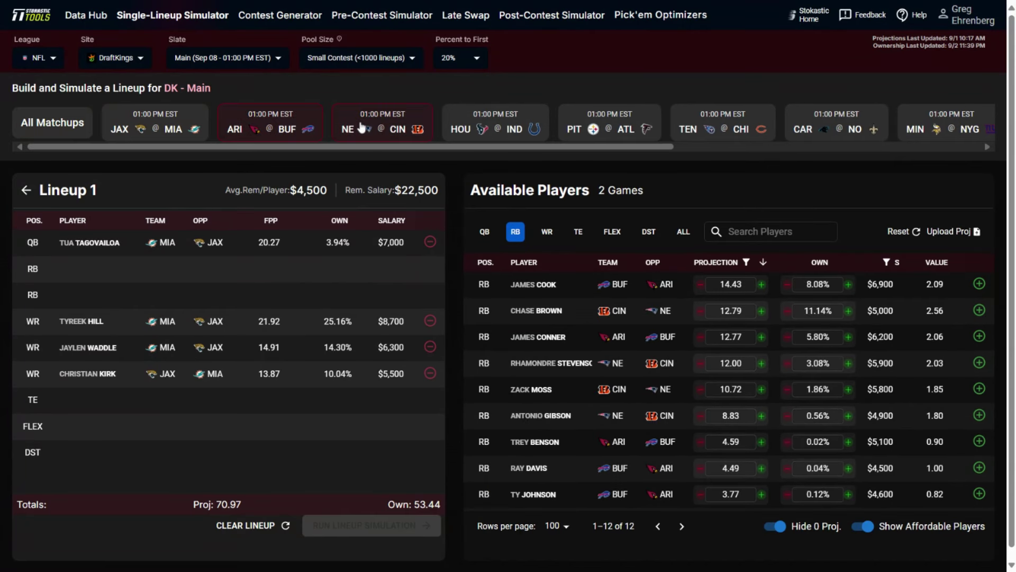
left_click(361, 127)
left_click(254, 116)
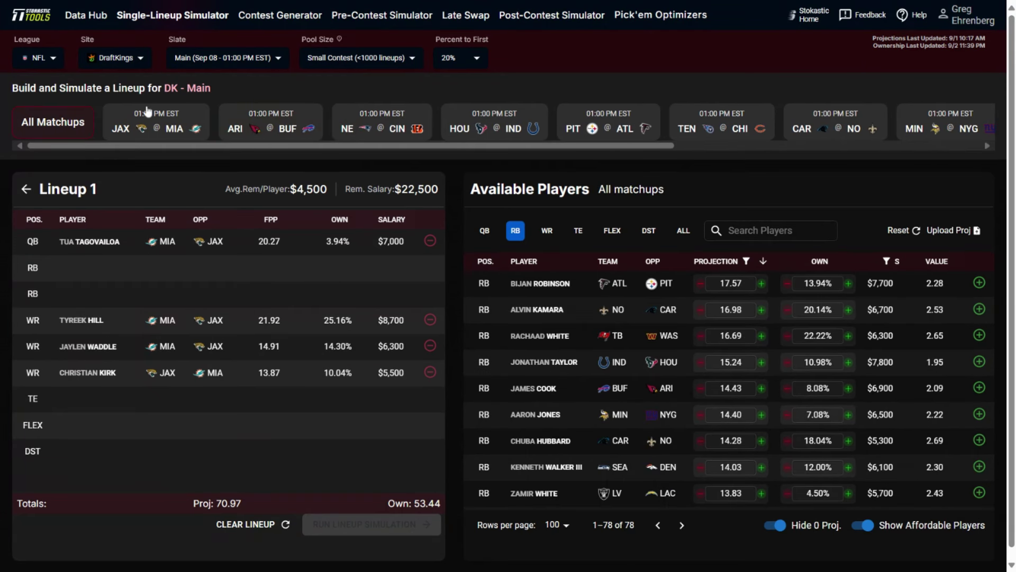
left_click(137, 123)
Sort running backs by value, highest first, and add Chuba Hubbard and Rachaad White
left_click(937, 263)
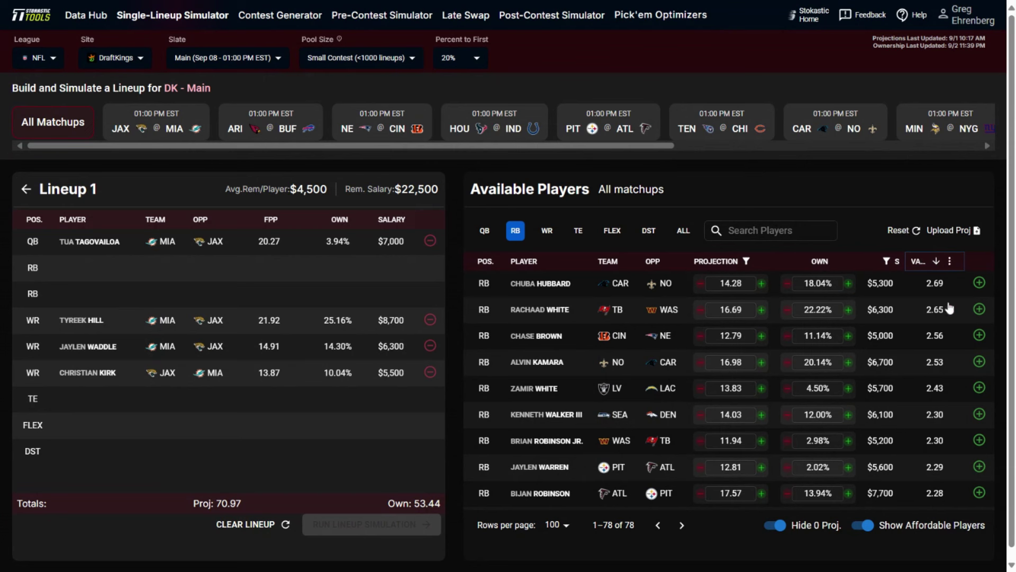
left_click(980, 283)
left_click(980, 310)
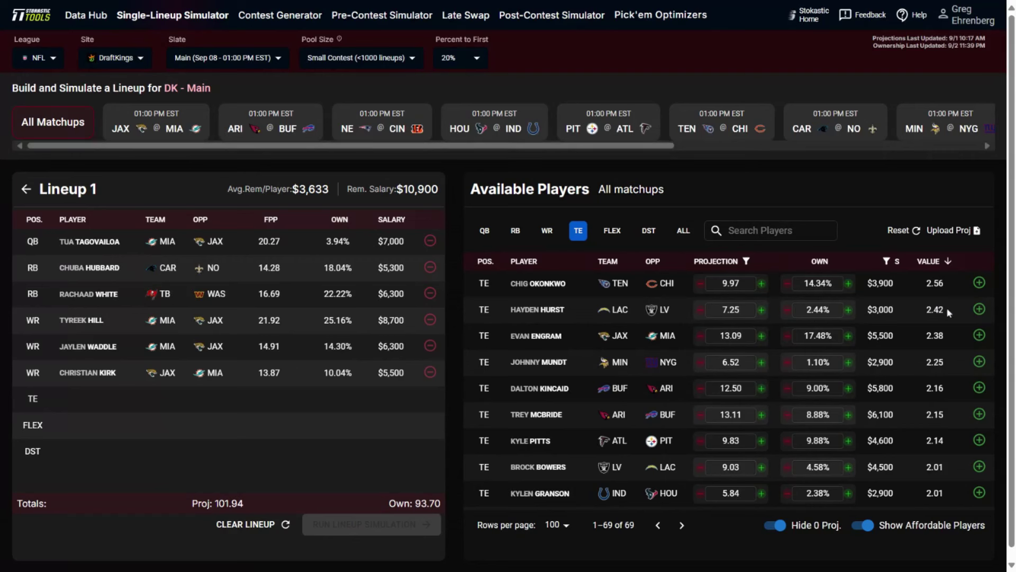
Add Hayden Hurst at tight end and the Titans defense at DST
left_click(979, 310)
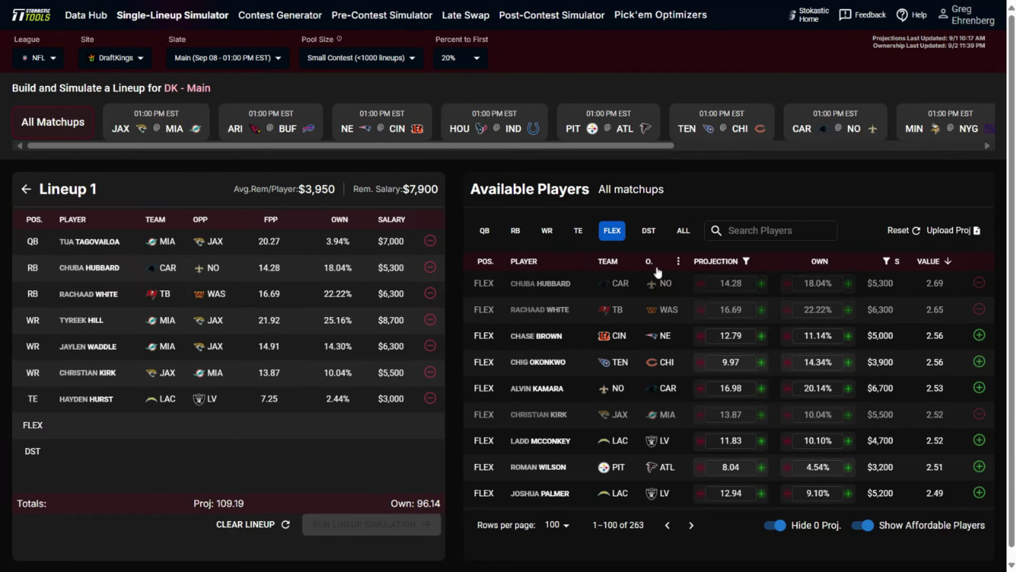
left_click(651, 237)
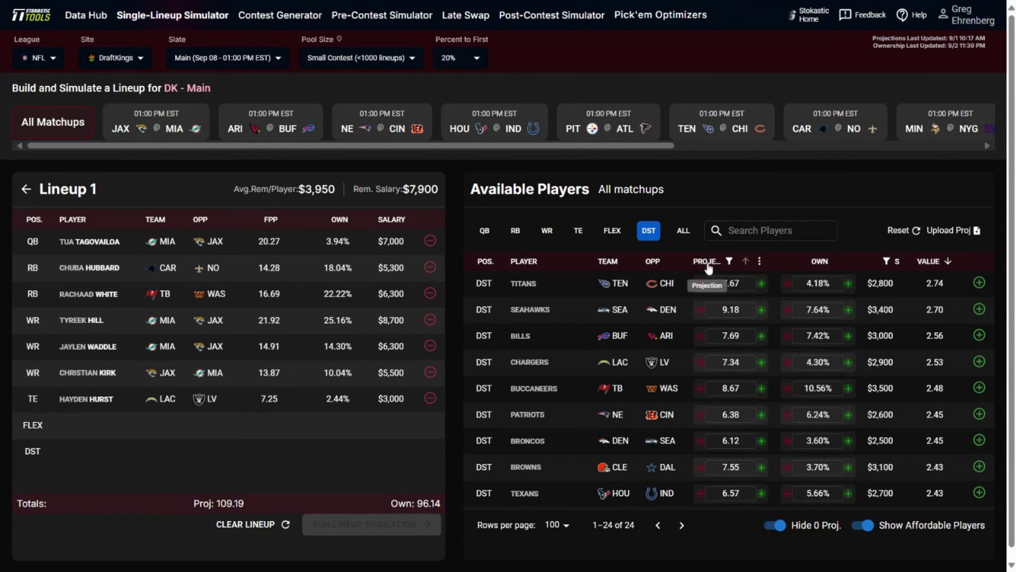
left_click(978, 284)
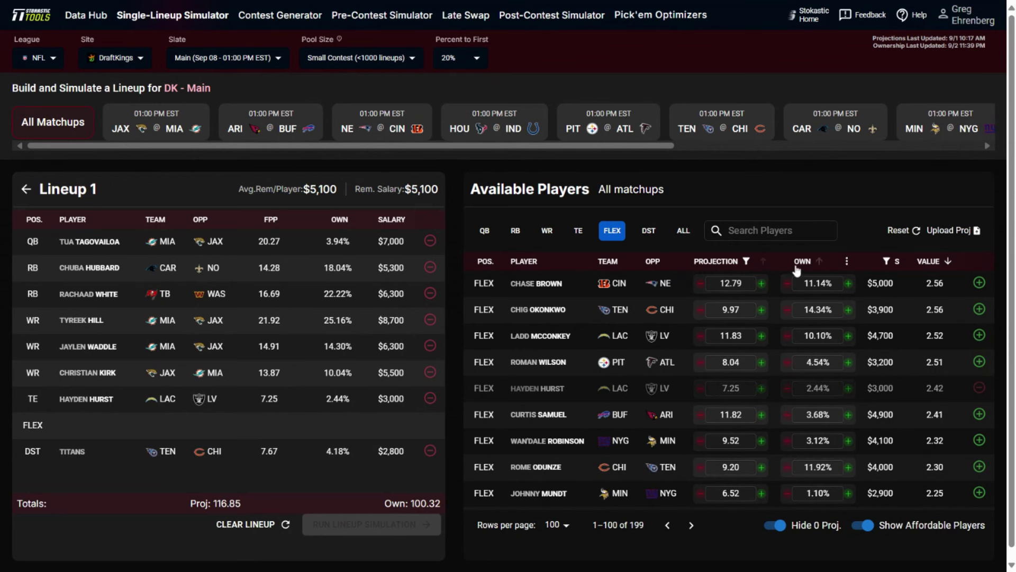
Rank FLEX options by projection within the remaining salary and add Chase Brown
left_click(746, 263)
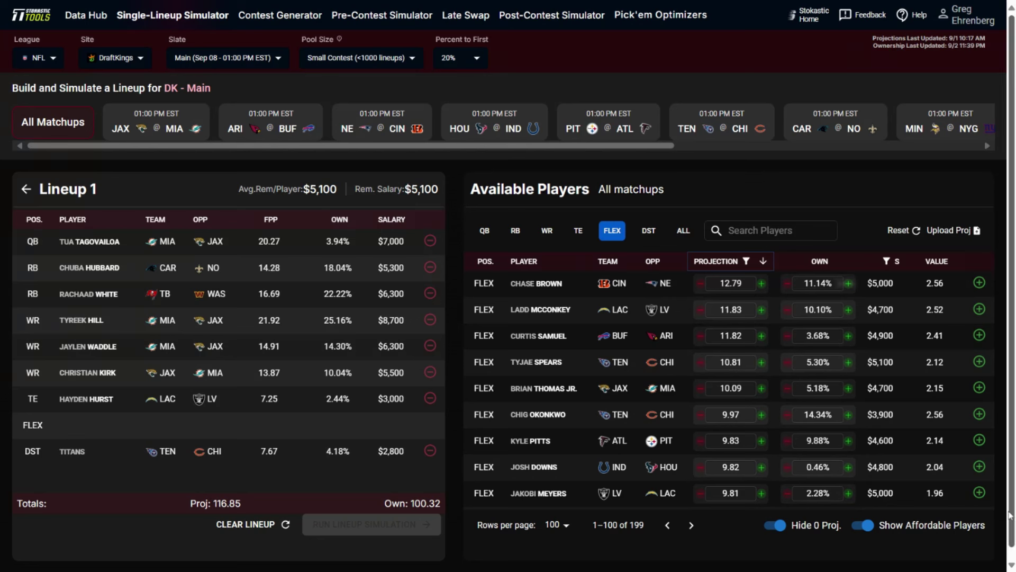
left_click(868, 529)
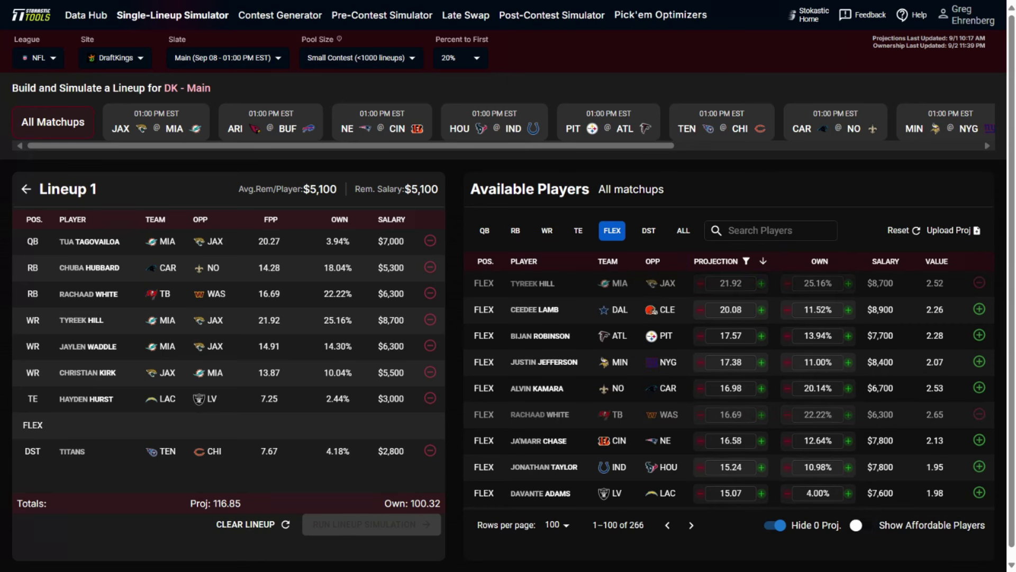
left_click(863, 527)
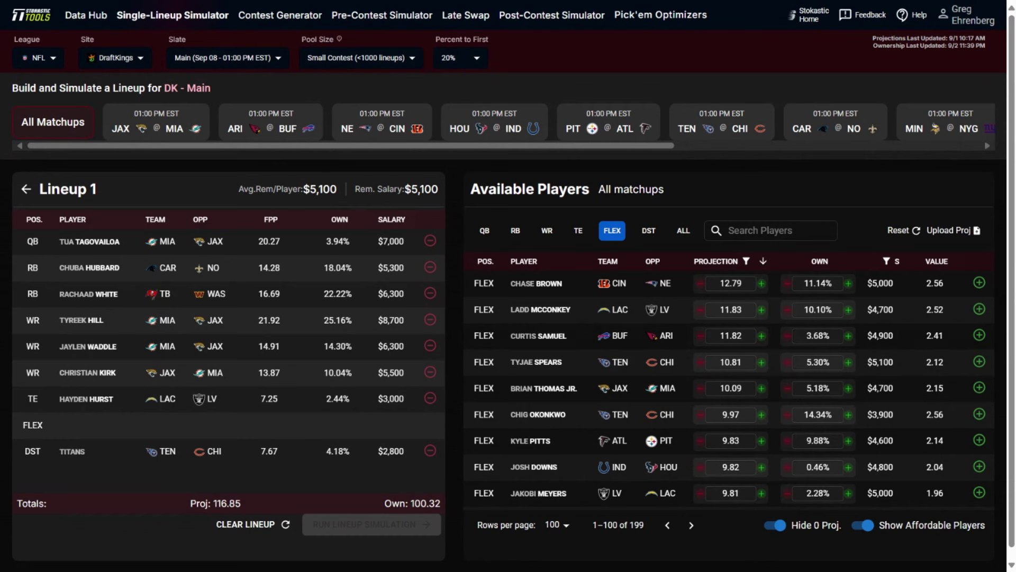
left_click(980, 282)
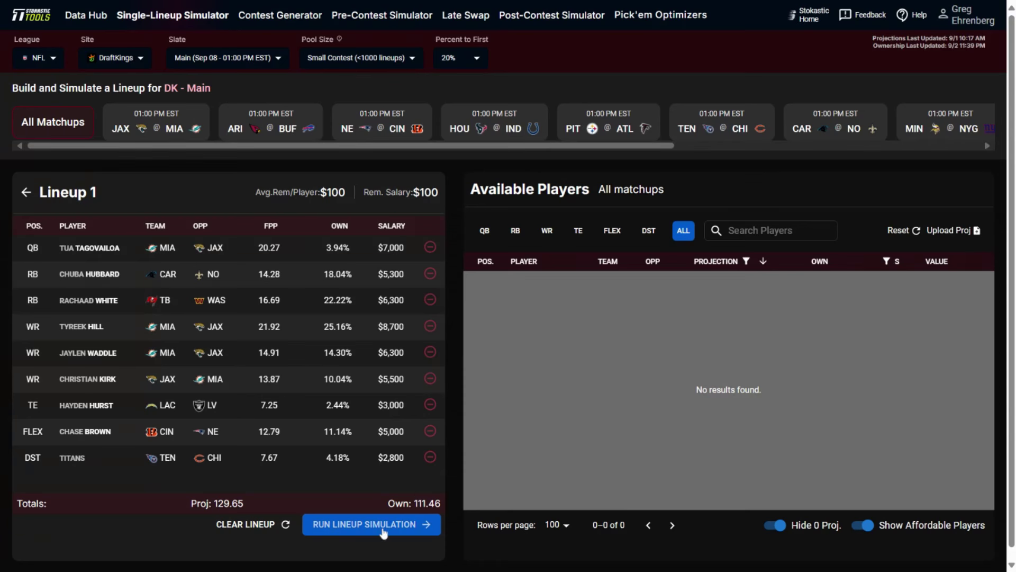
Run the lineup simulation, yielding 188.8% ROI, 2.3% win, 15.3% top-10 and 45.5% cash
left_click(384, 531)
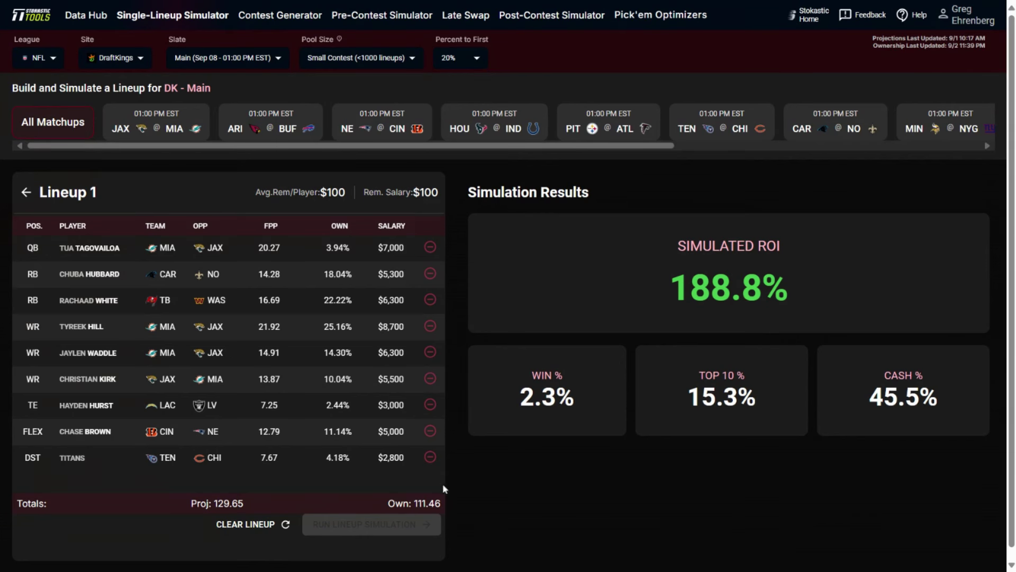
Clear Lineup 1 back to nine empty slots with $50,000 salary remaining
left_click(263, 529)
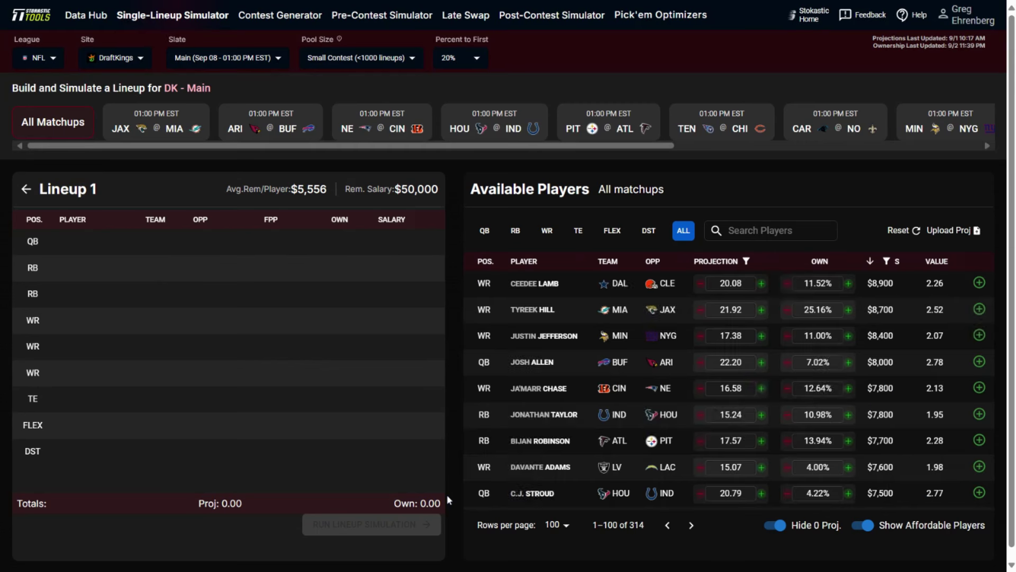